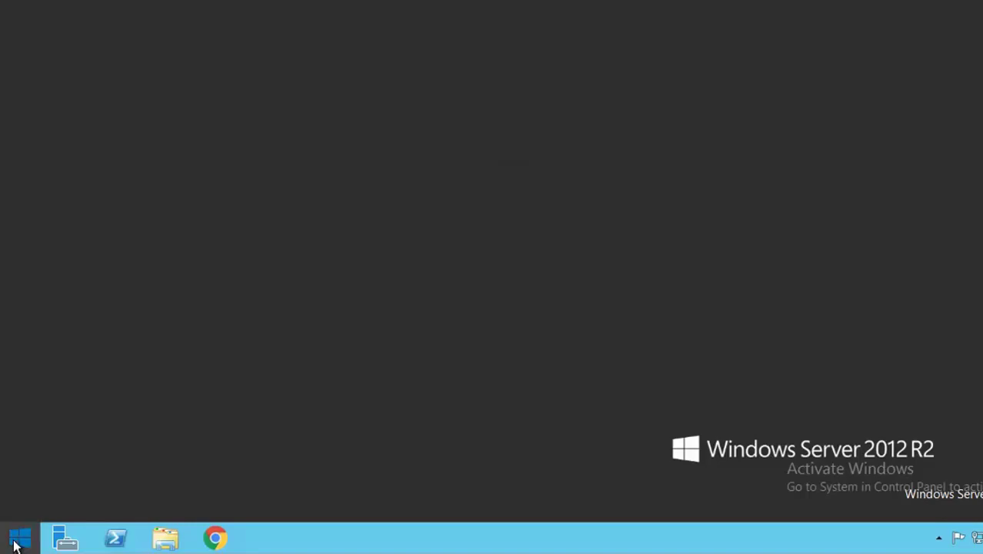
click(14, 540)
key(super)
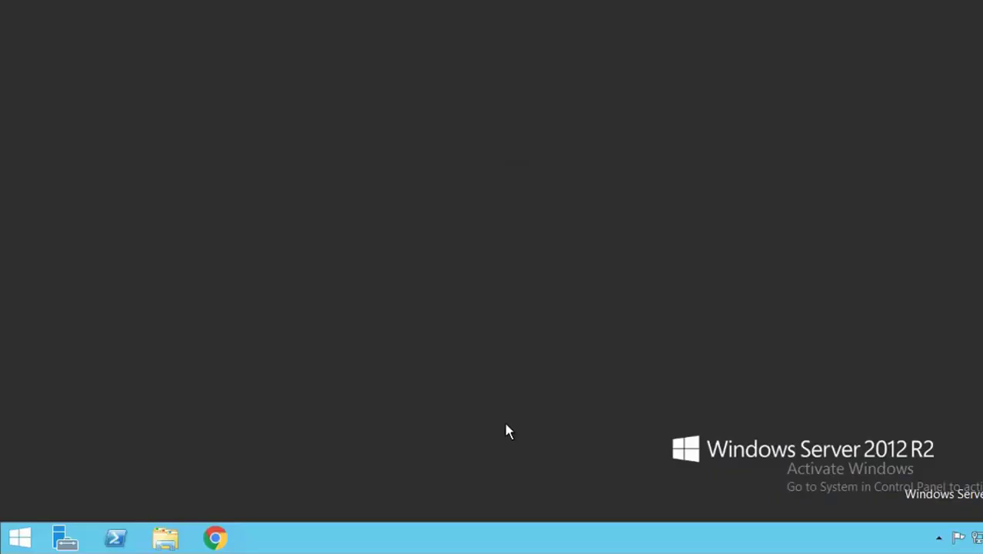
click(14, 540)
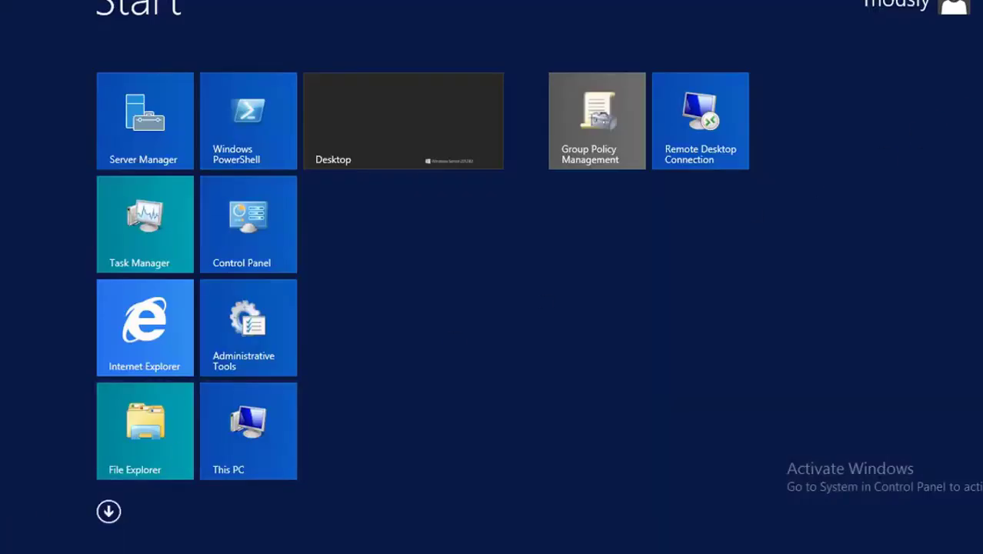
key(super)
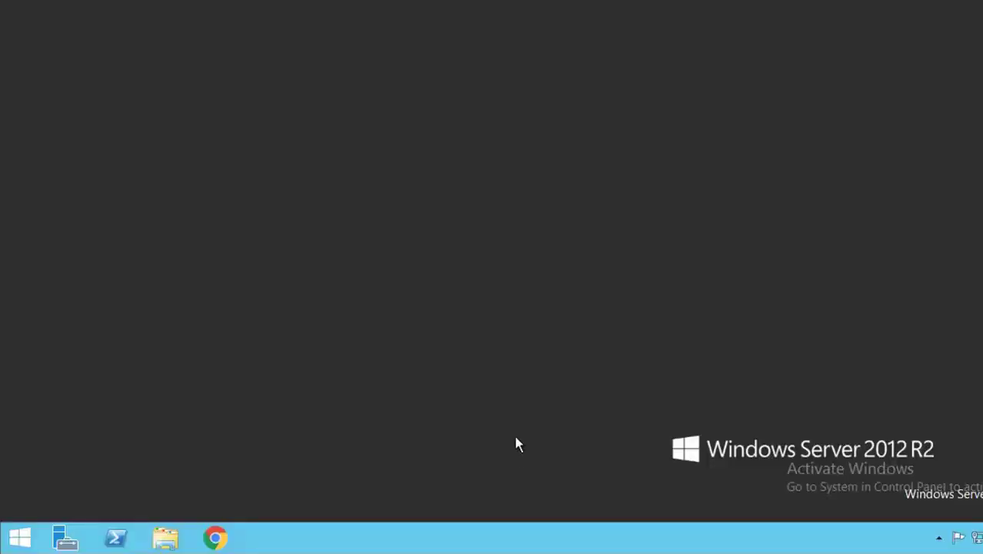
click(13, 540)
key(super)
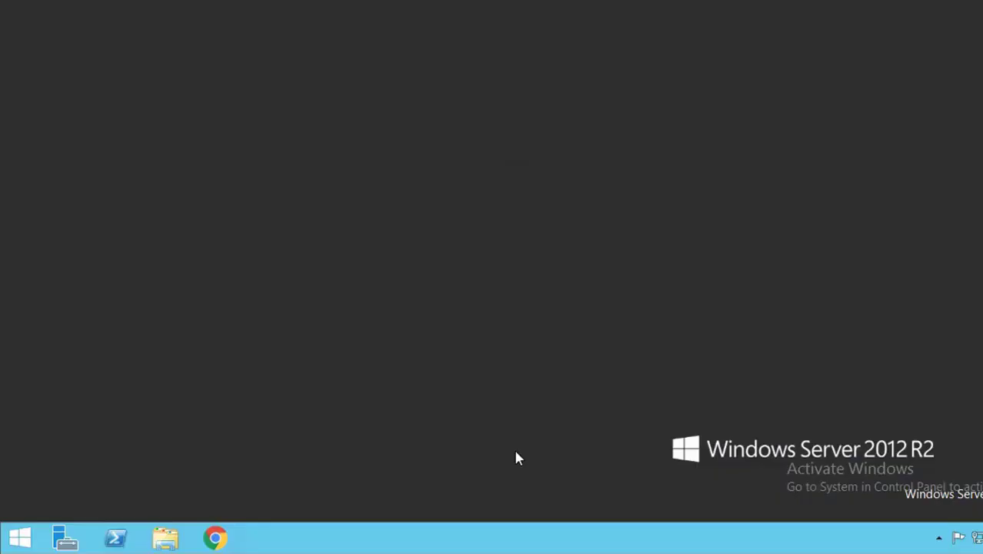
click(15, 540)
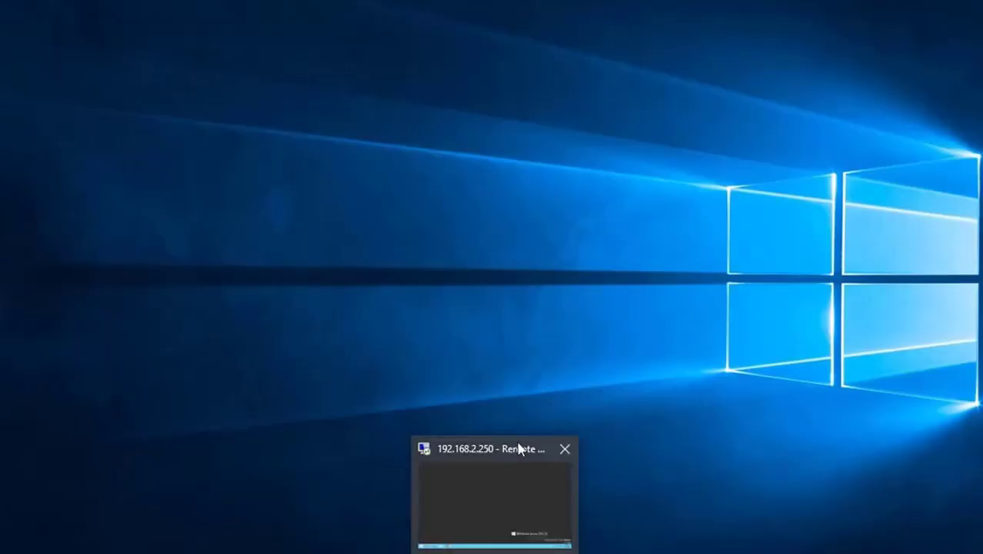
click(517, 448)
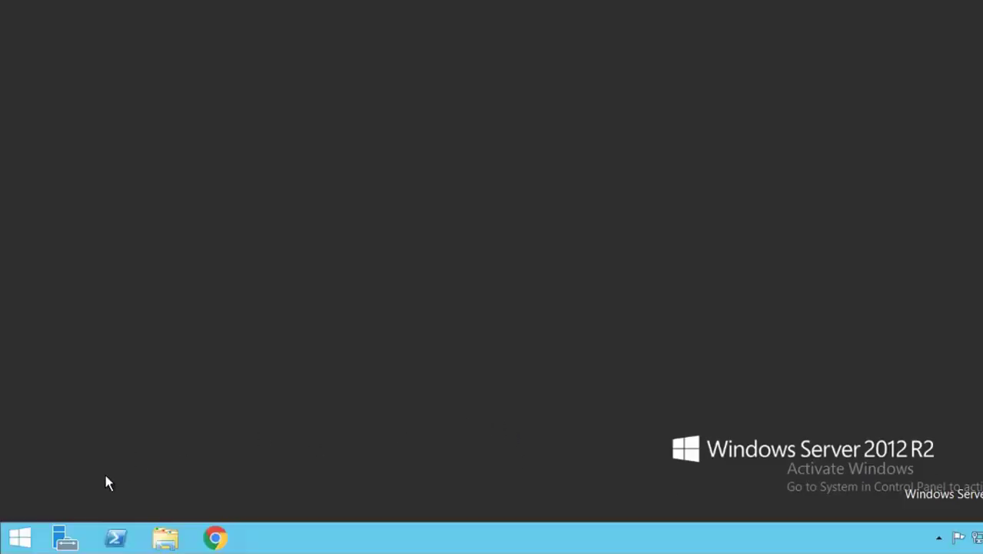
click(13, 542)
key(super)
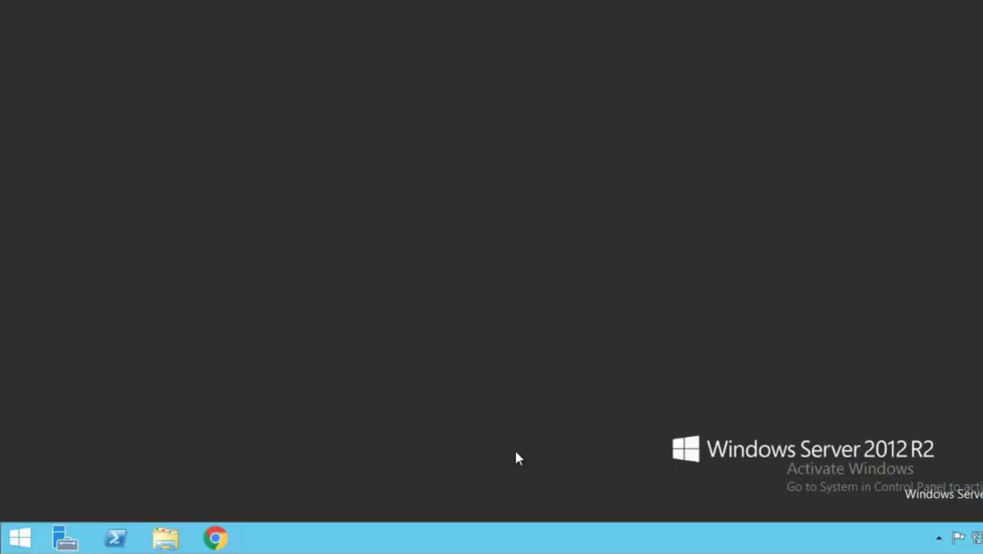
click(17, 539)
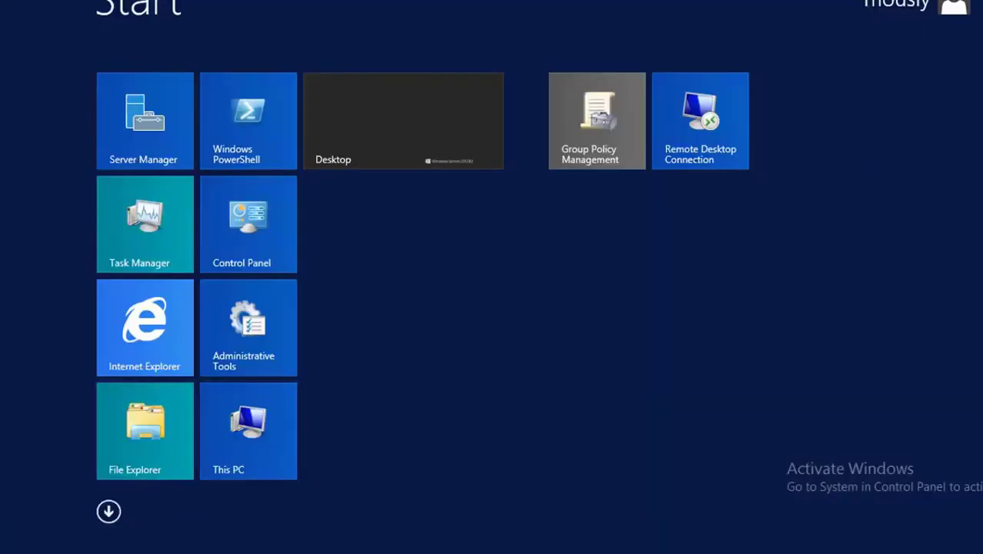
key(super)
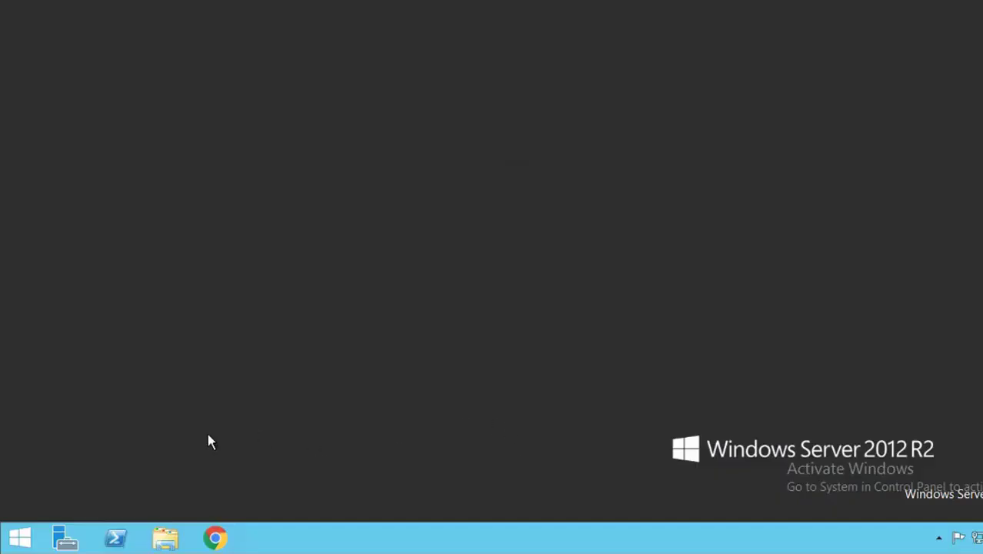
click(18, 536)
key(super+s)
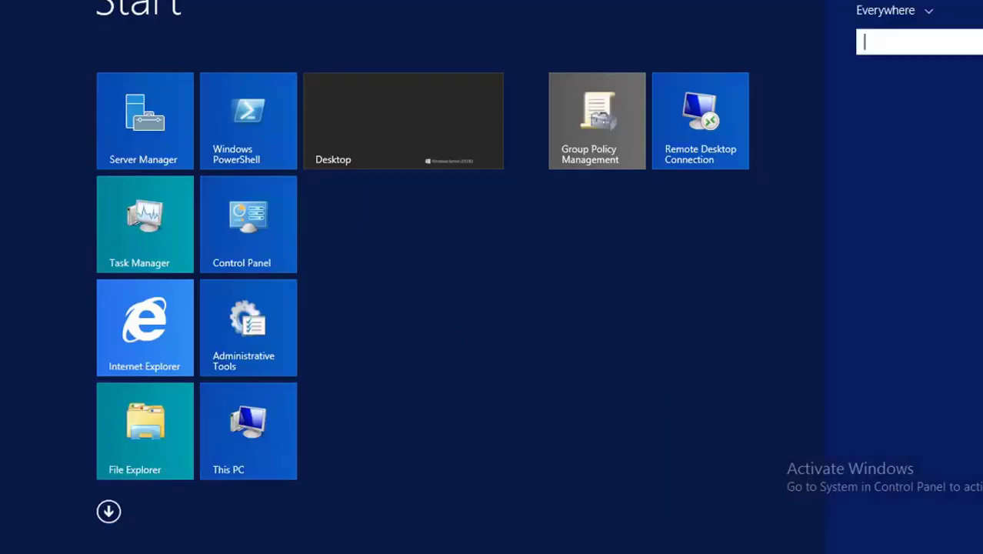
key(super)
click(18, 536)
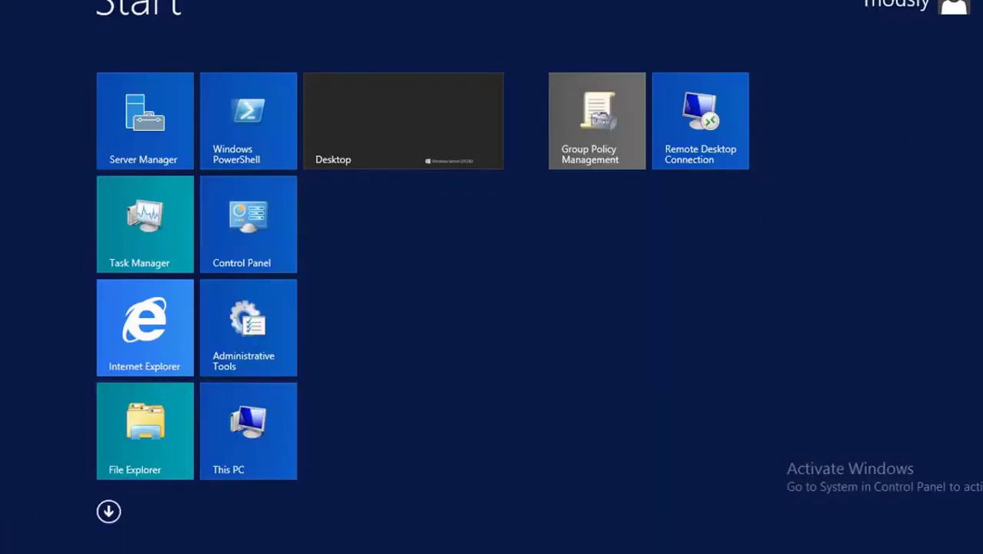
key(super+s)
key(super)
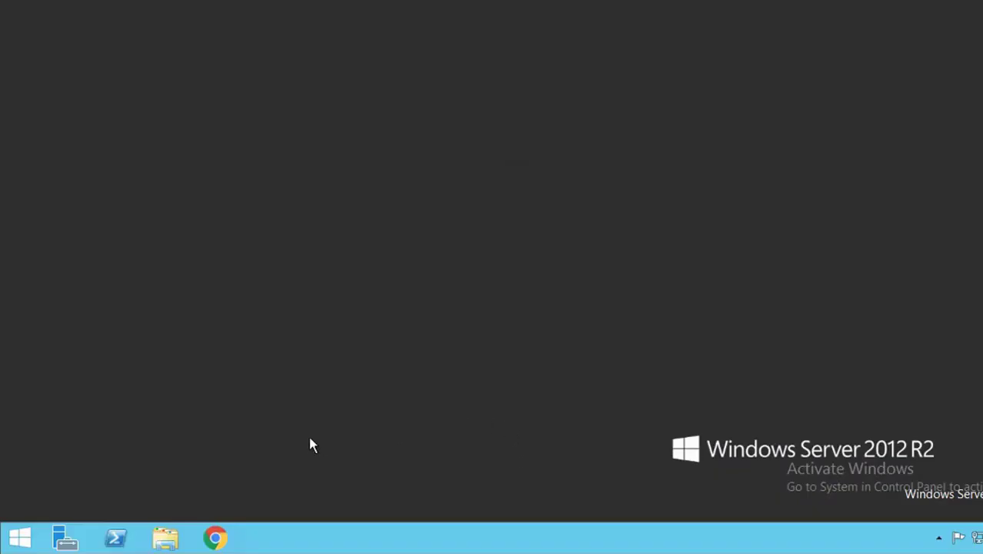
click(18, 540)
key(super+s)
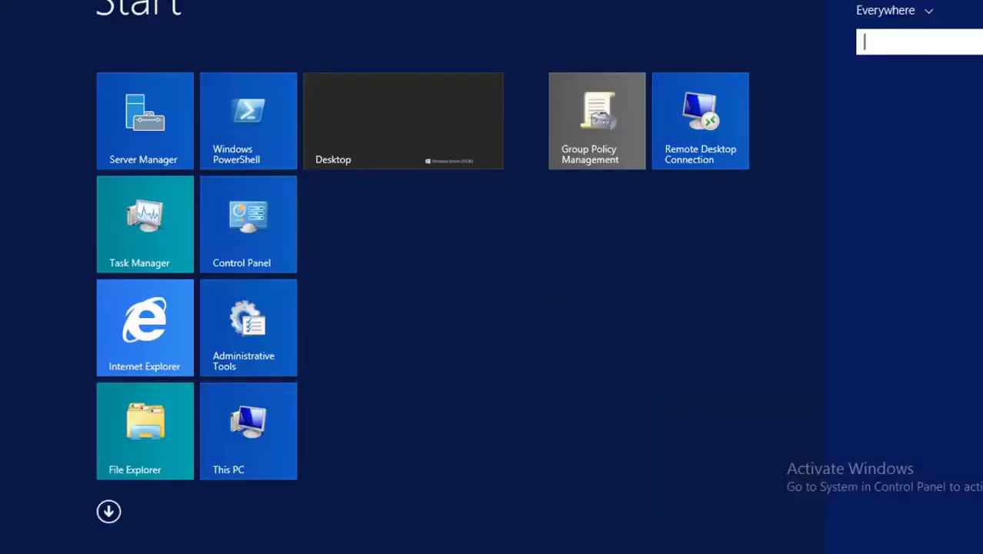
key(super)
click(16, 543)
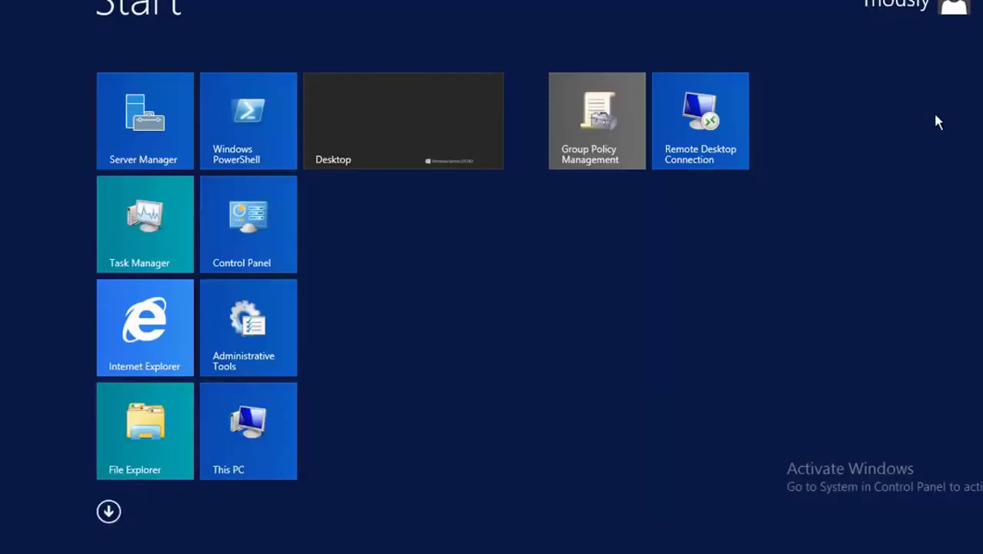
key(super+s)
key(super)
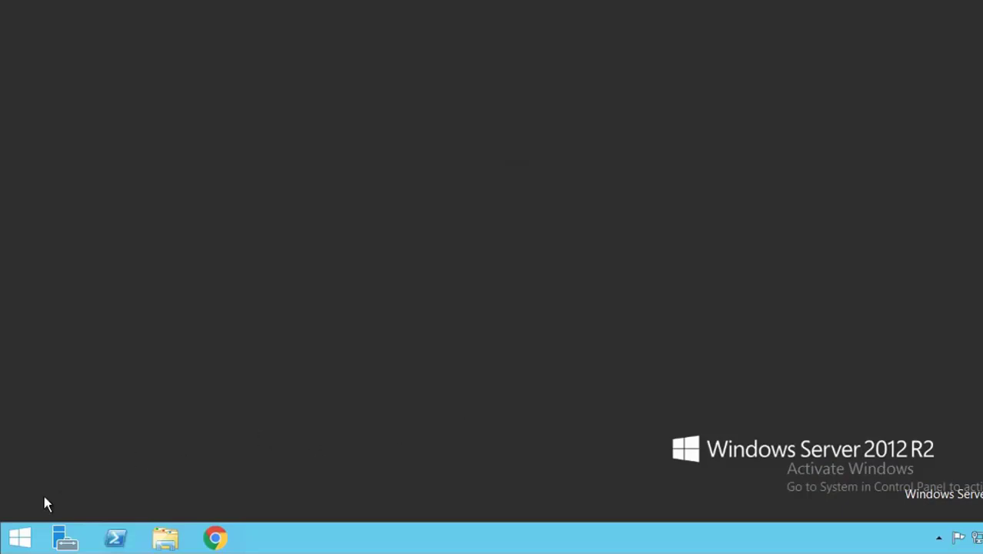
click(15, 538)
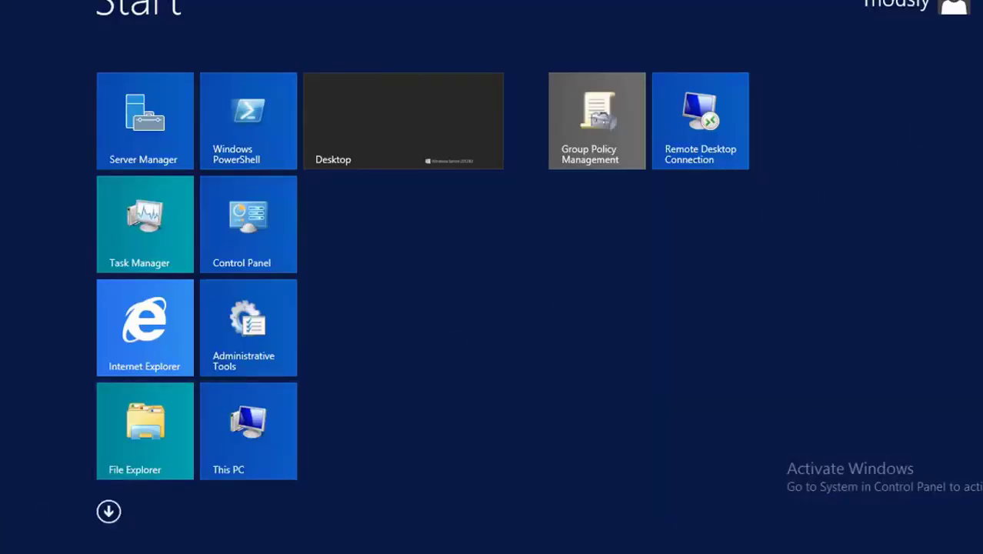
key(super)
click(12, 538)
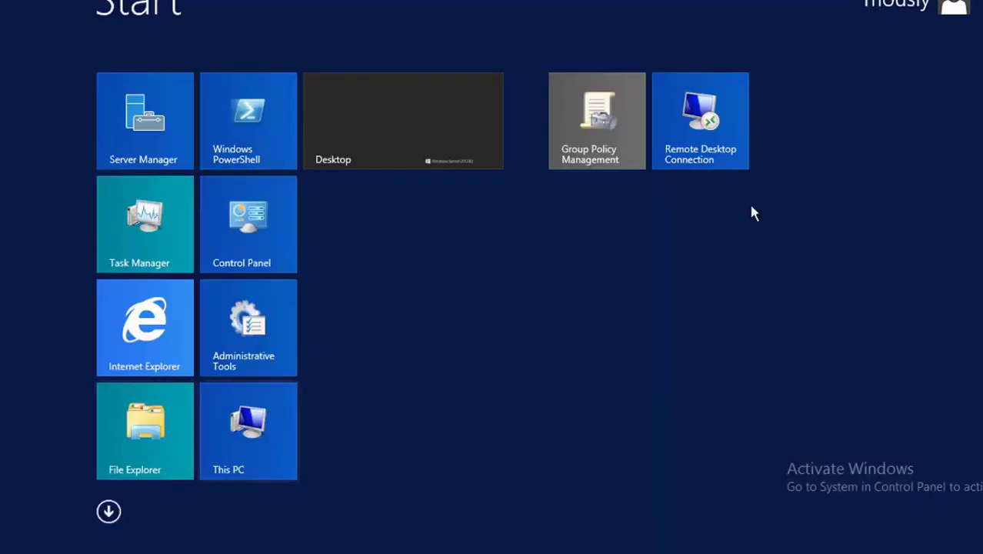
key(super)
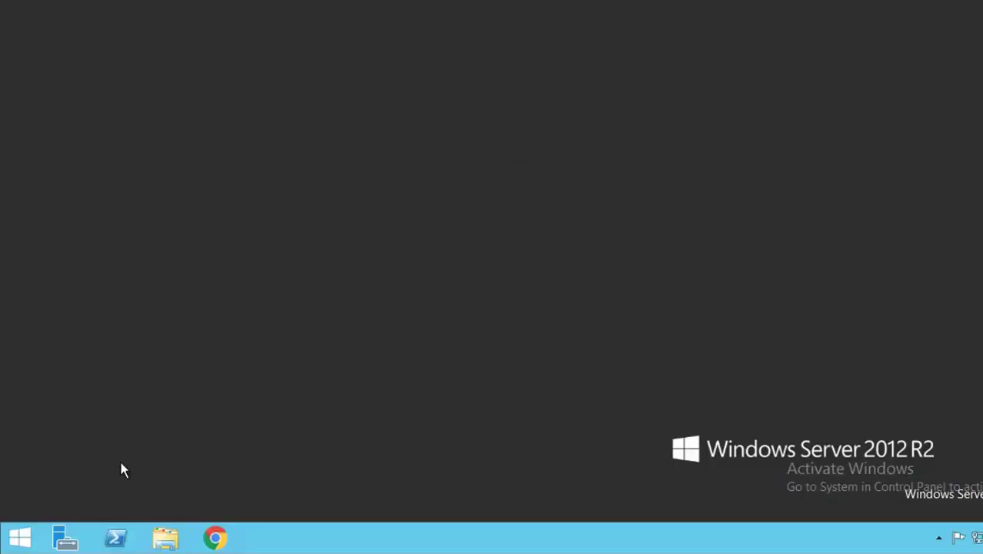
click(13, 538)
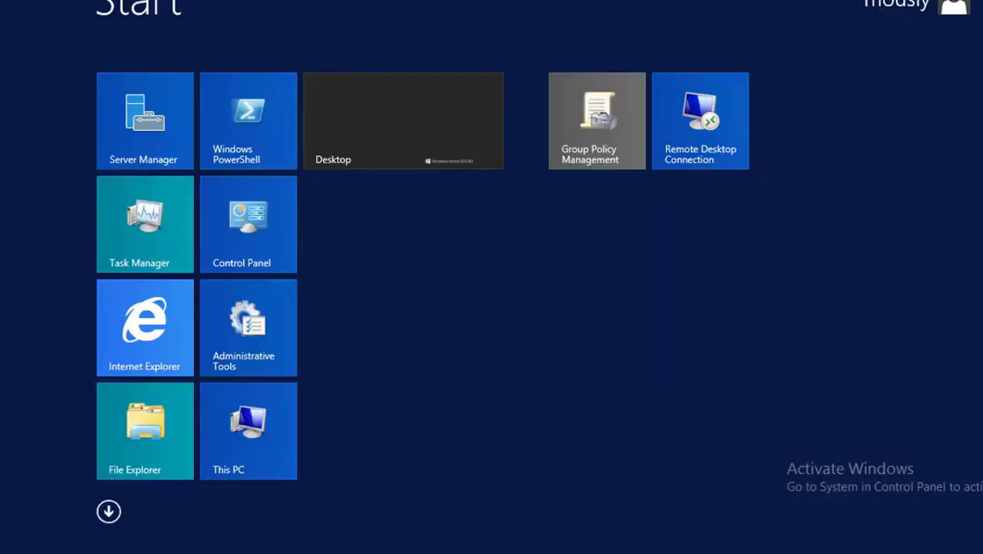
key(super)
click(15, 537)
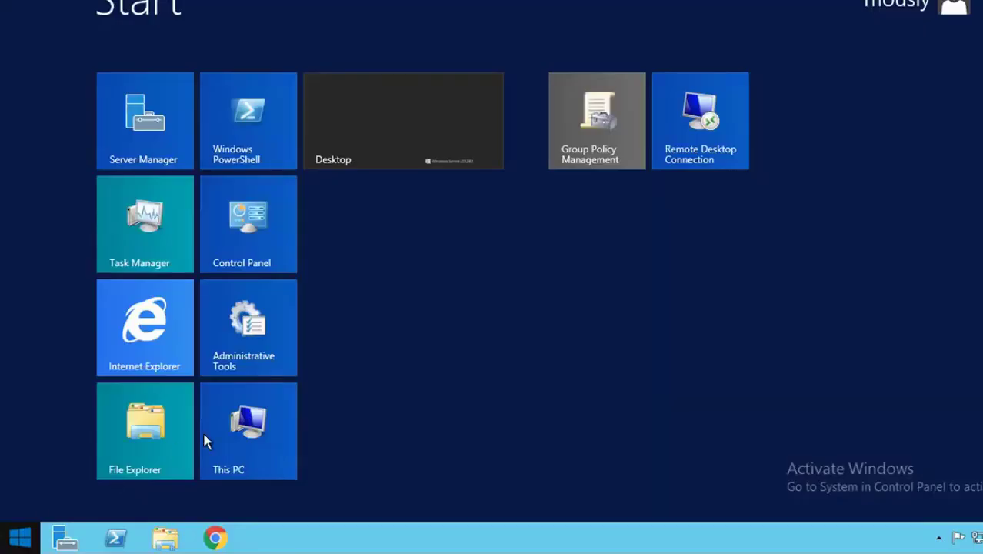
key(super)
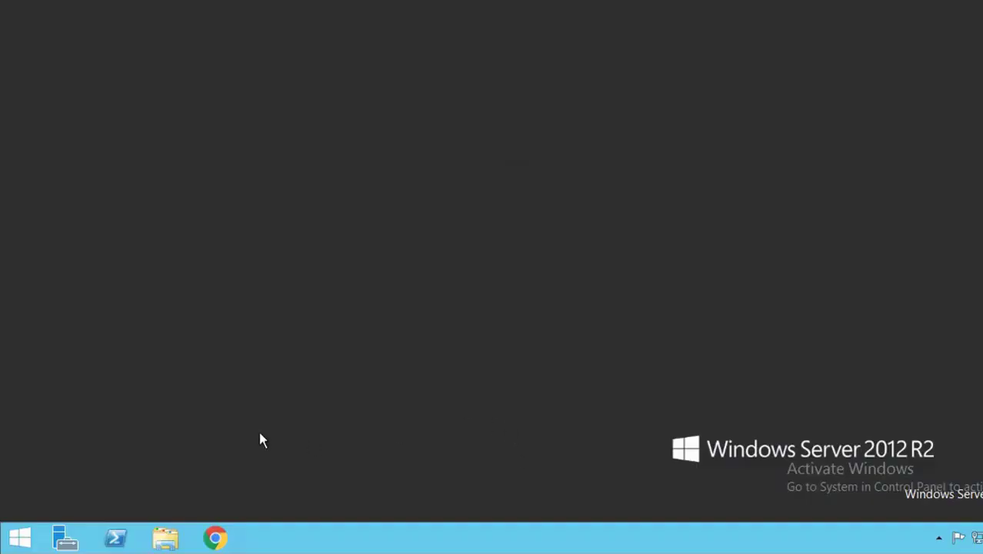
click(17, 537)
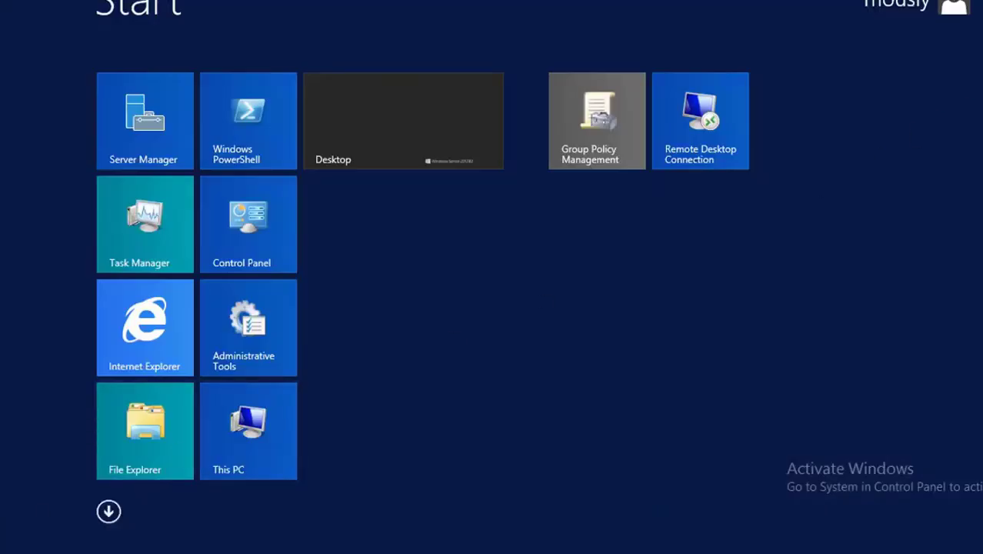
click(494, 547)
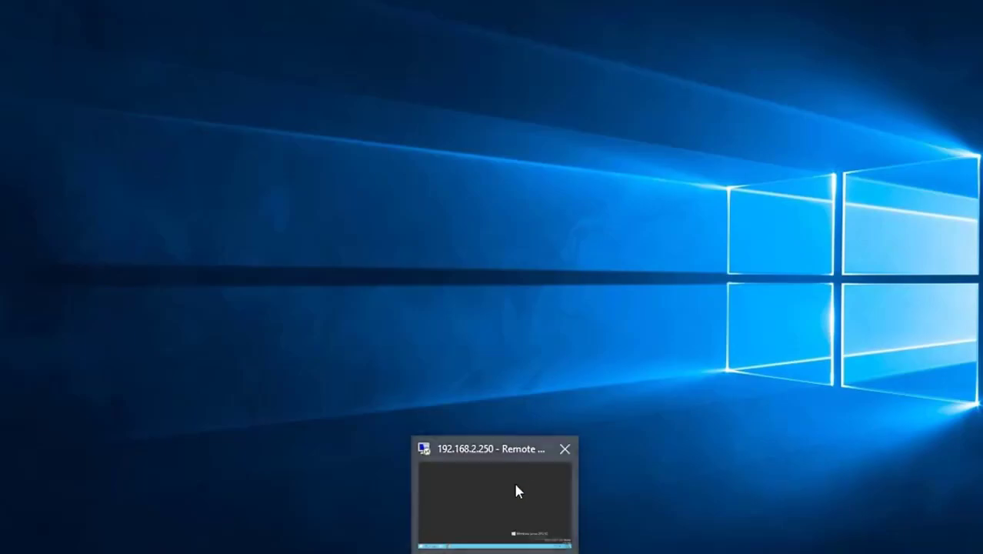
click(516, 491)
click(17, 538)
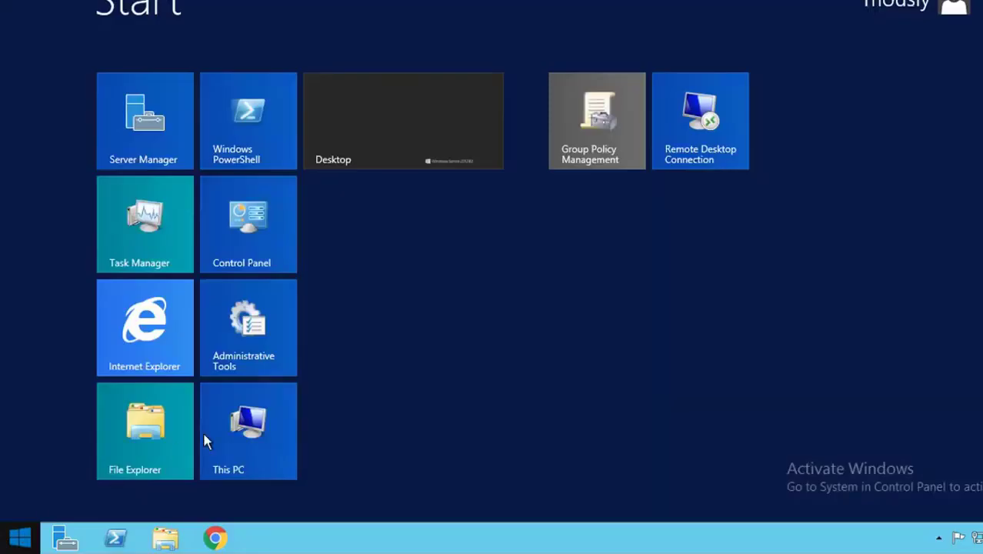
key(super+s)
key(super)
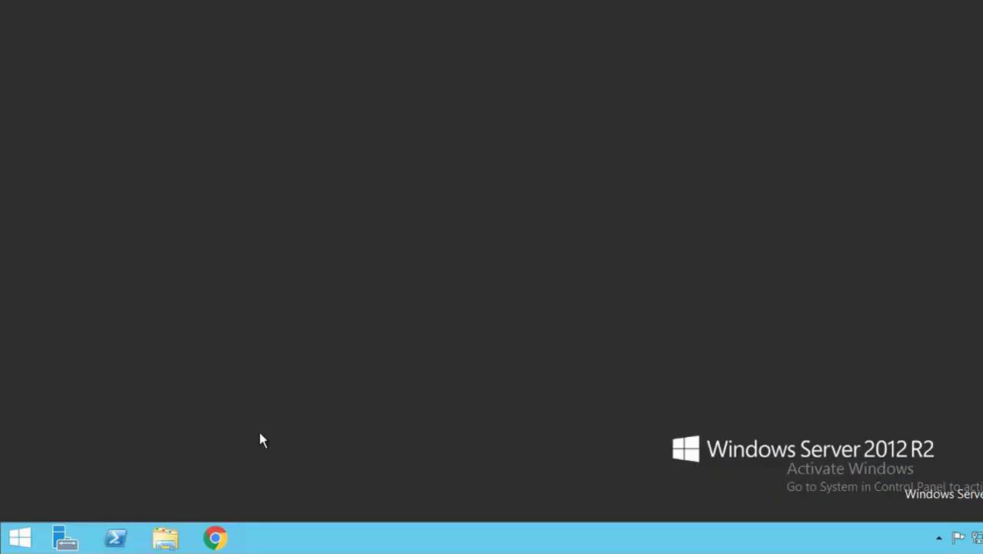
Search the server's applications for Group Policy Management and open it
click(16, 539)
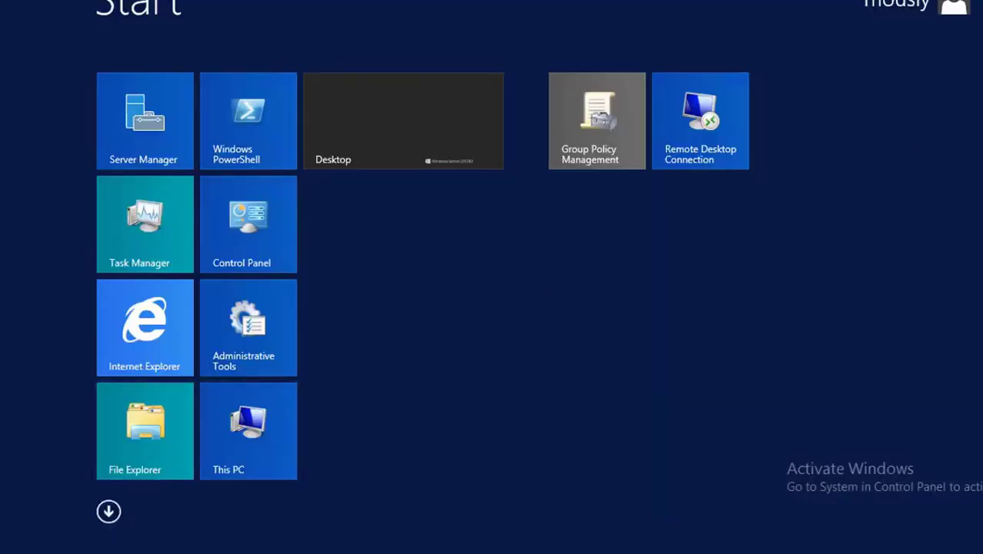
key(super+s)
text(re)
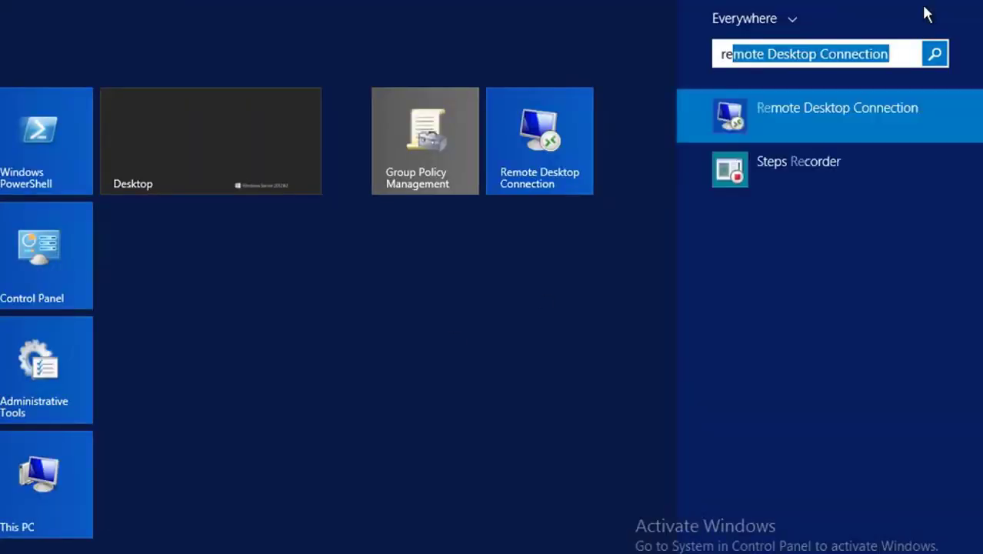
key(BackSpace)
key(BackSpace)
key(BackSpace)
text(group Policy Management)
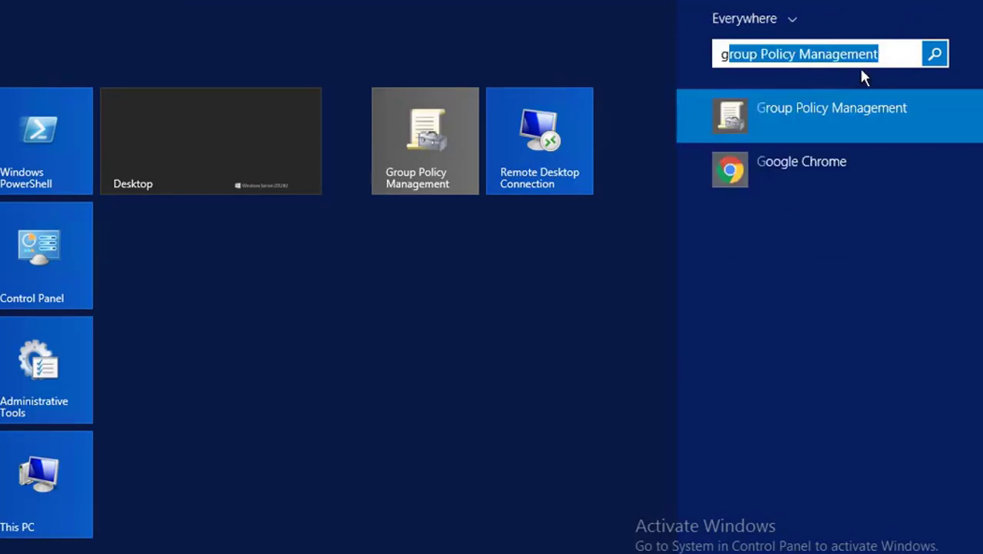
click(933, 120)
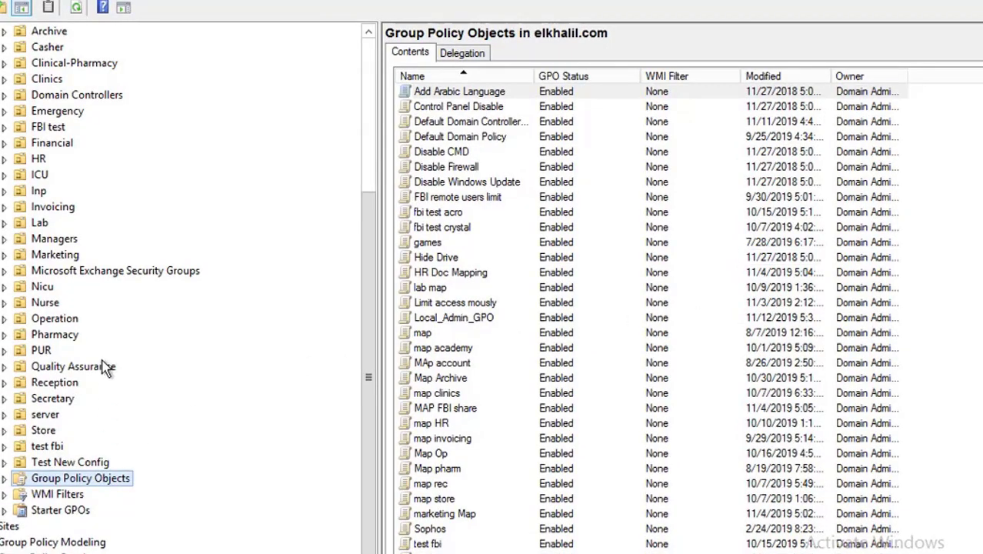
Create a GPO named "Disable USB and DVD" without a source starter GPO and link it to the Test New Config organizational unit
click(61, 463)
click(6, 462)
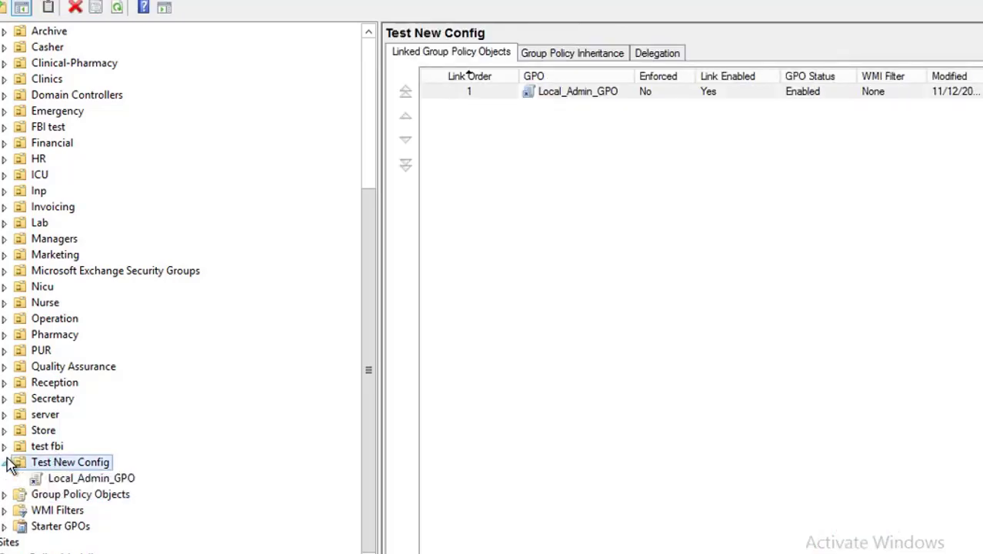
right_click(75, 462)
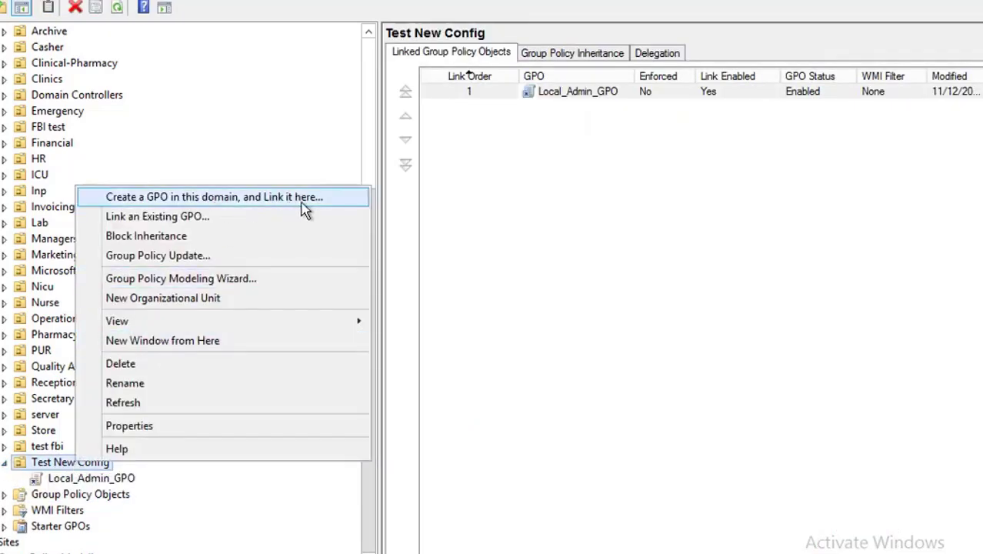
click(357, 202)
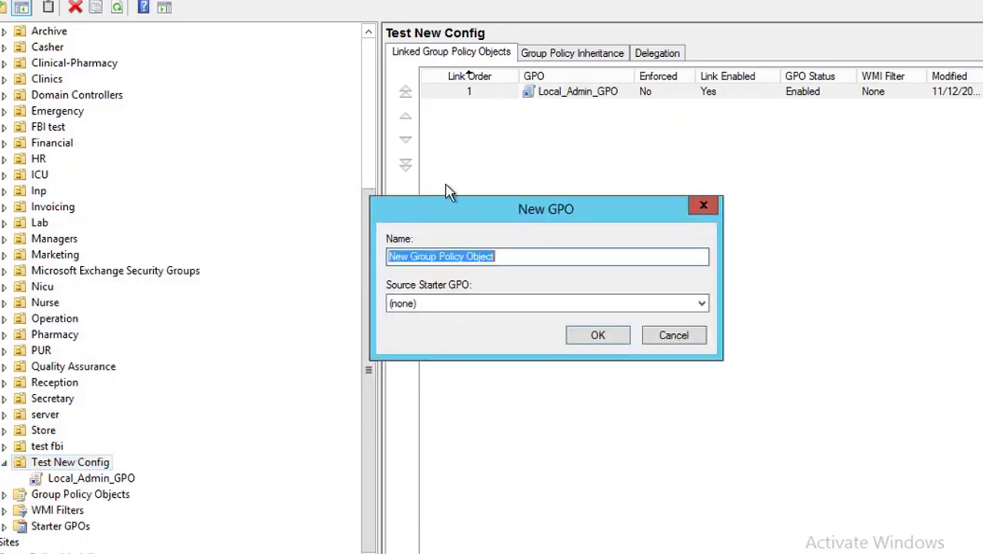
text(Disable)
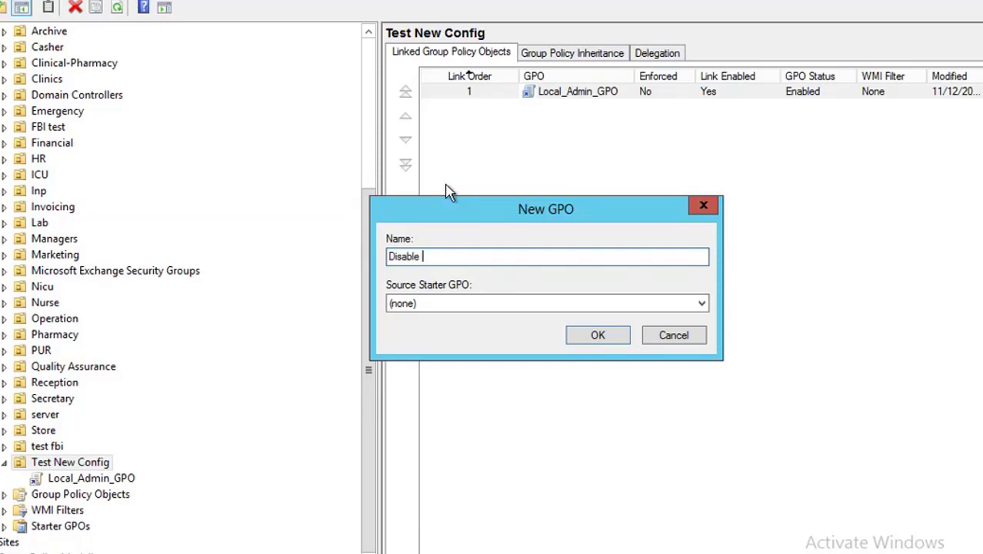
text( USB and DVD)
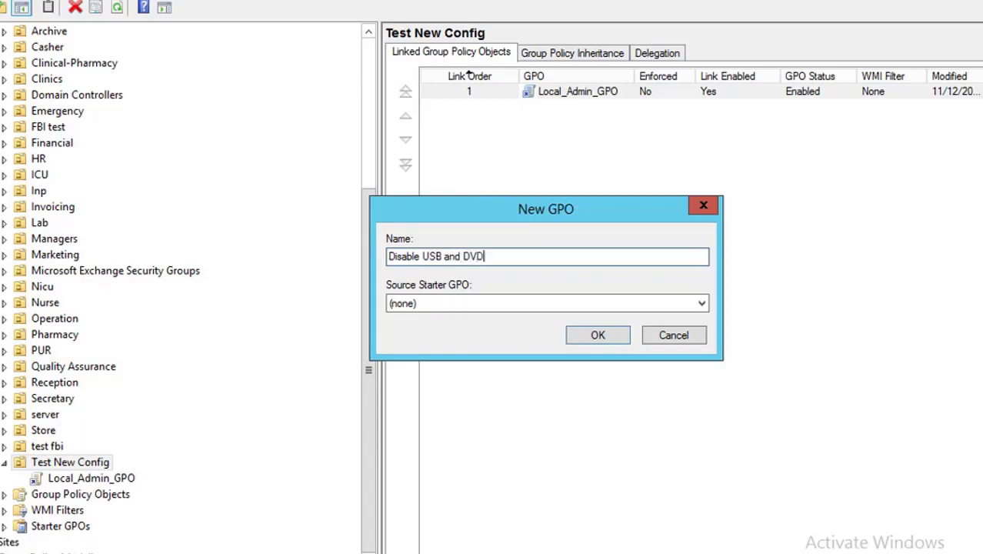
click(578, 337)
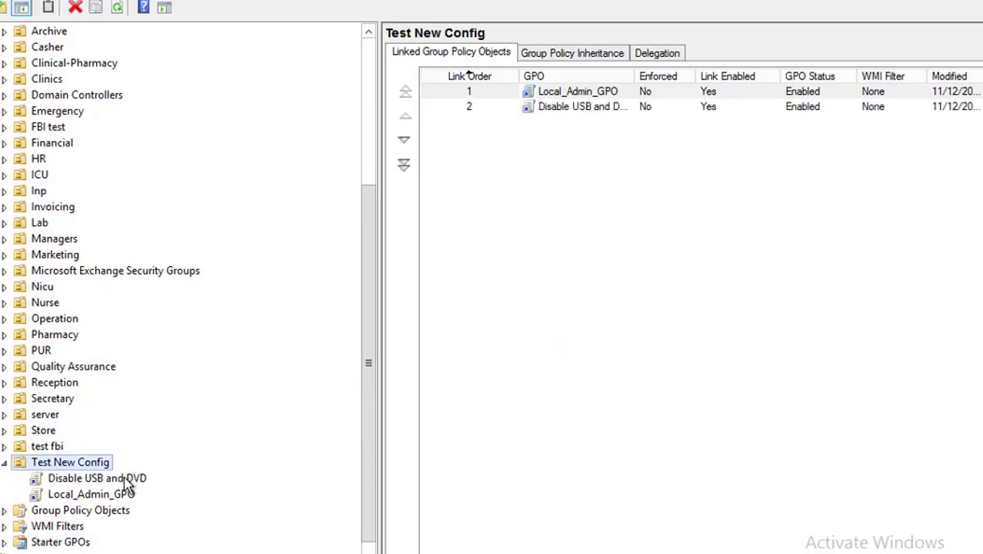
Display the settings report of the "Disable USB and DVD" GPO linked under Test New Config
click(126, 479)
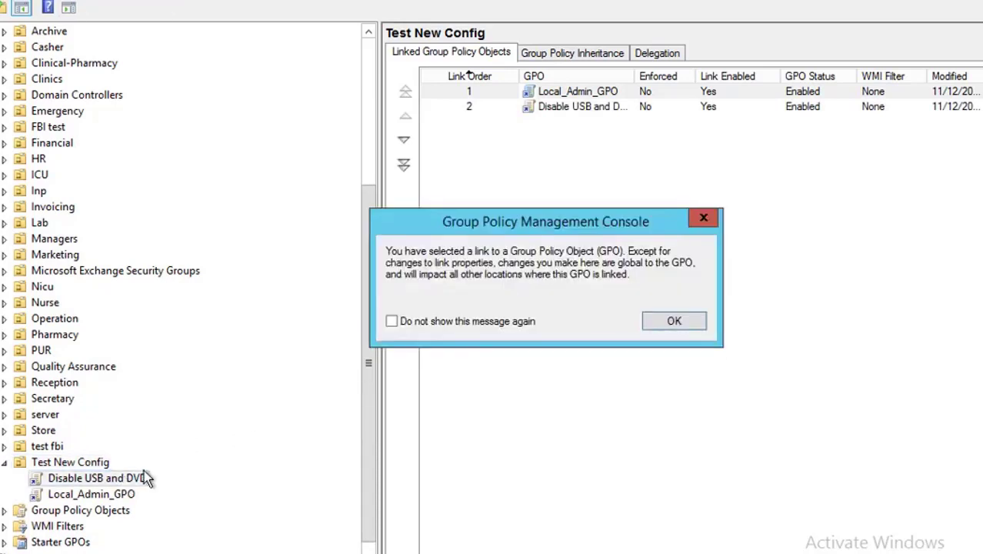
click(663, 325)
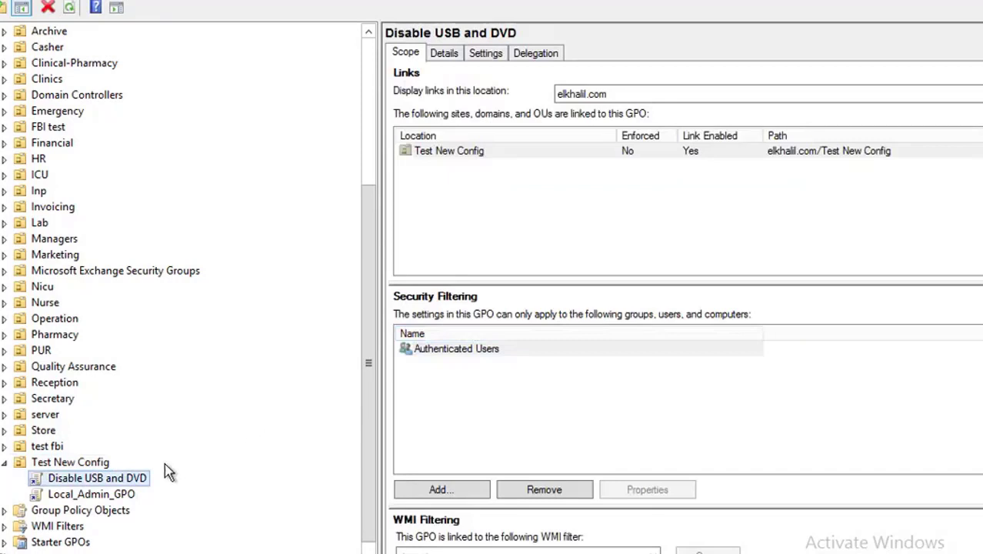
click(491, 55)
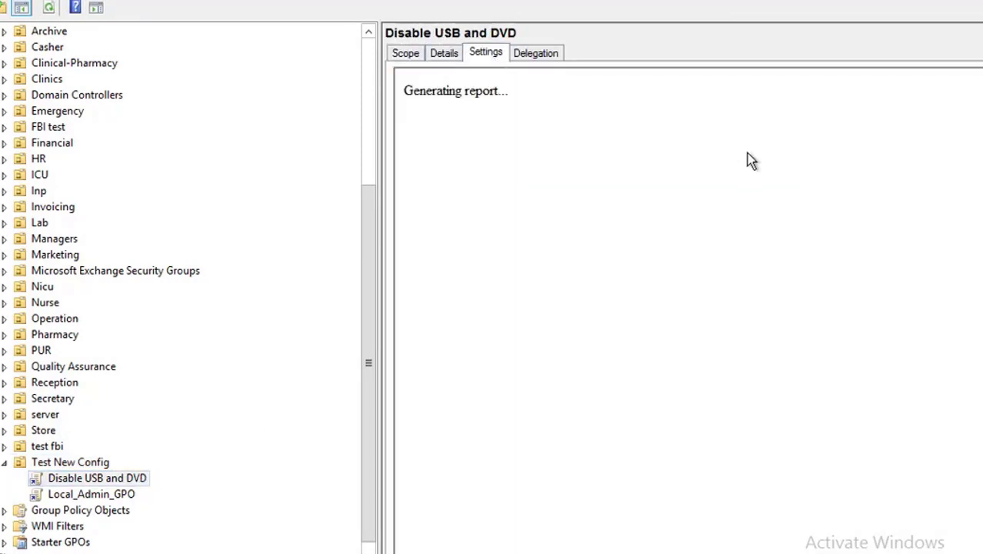
Open the "Disable USB and DVD" GPO for editing and go to the user policies' Administrative Templates, System, Removable Storage Access in a maximized editor
right_click(99, 479)
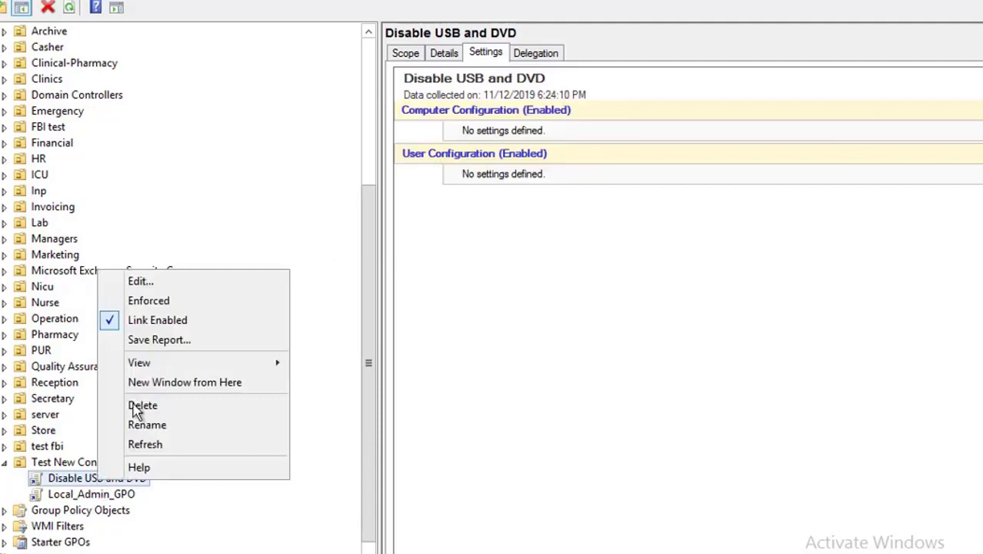
click(168, 283)
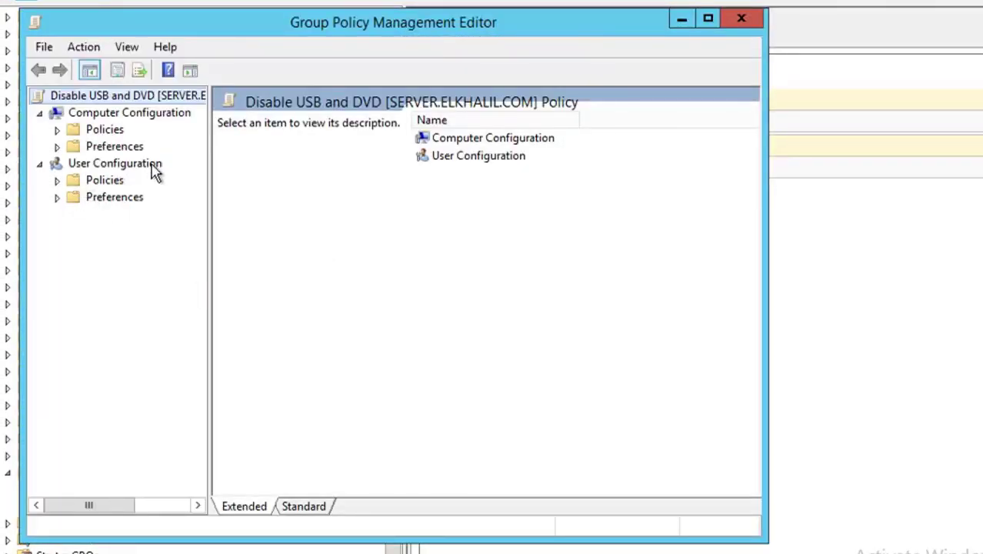
click(57, 180)
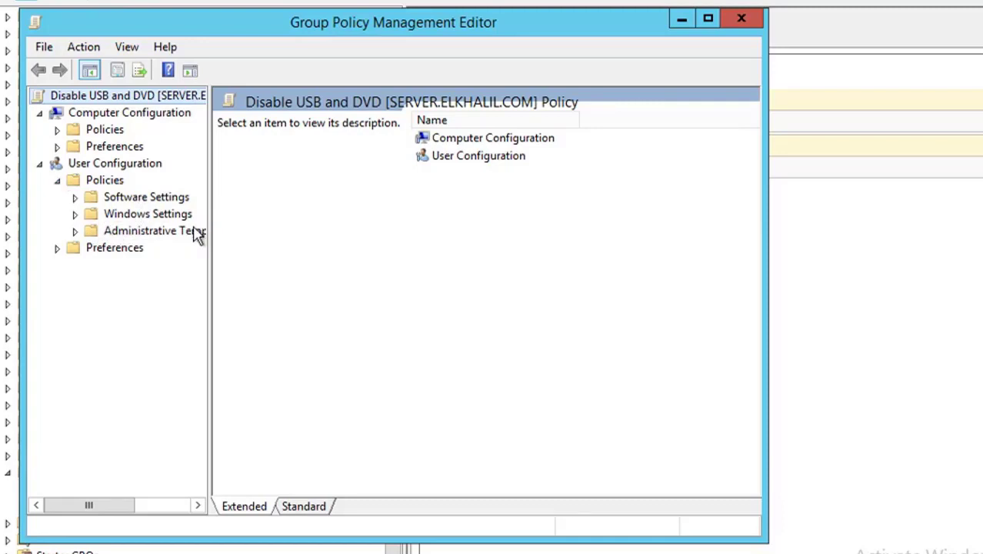
click(197, 235)
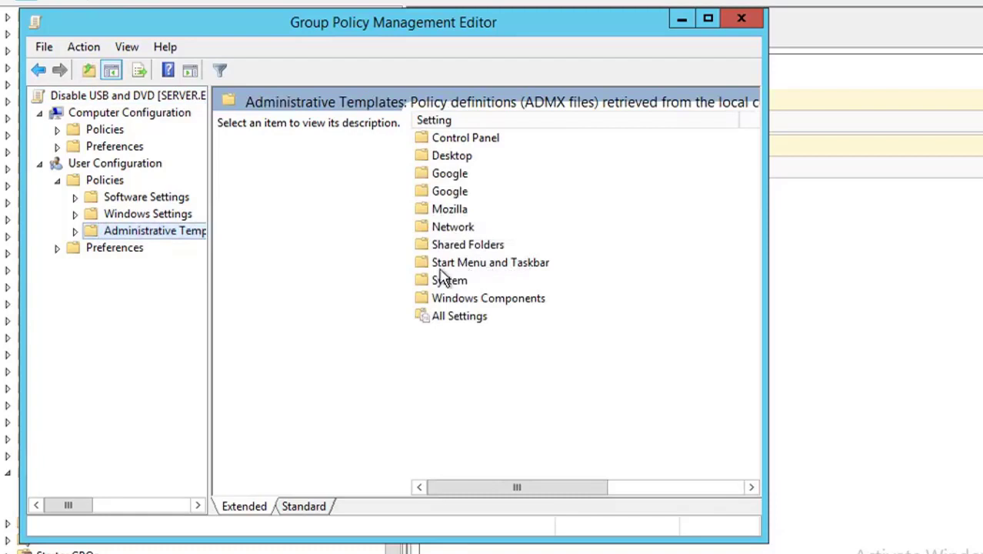
click(503, 286)
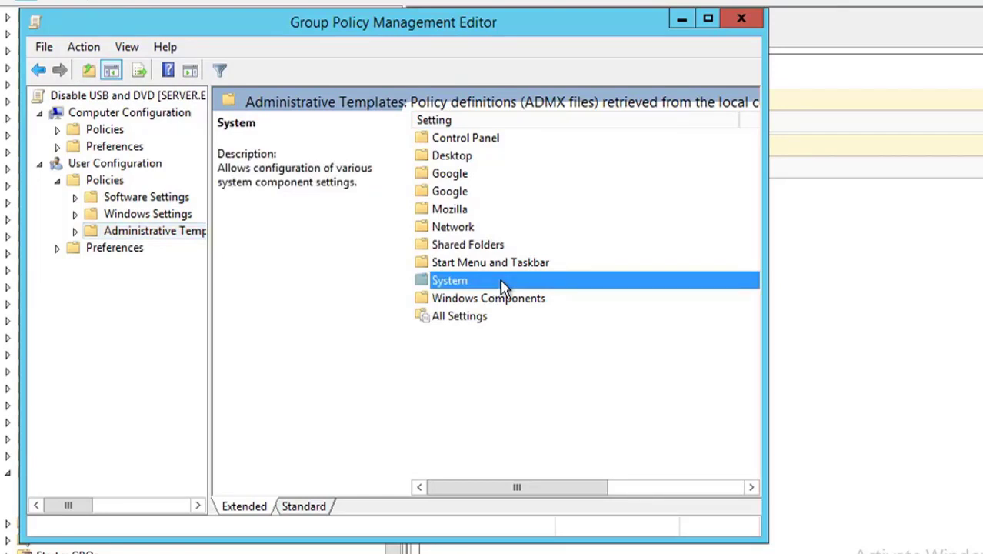
double_click(503, 286)
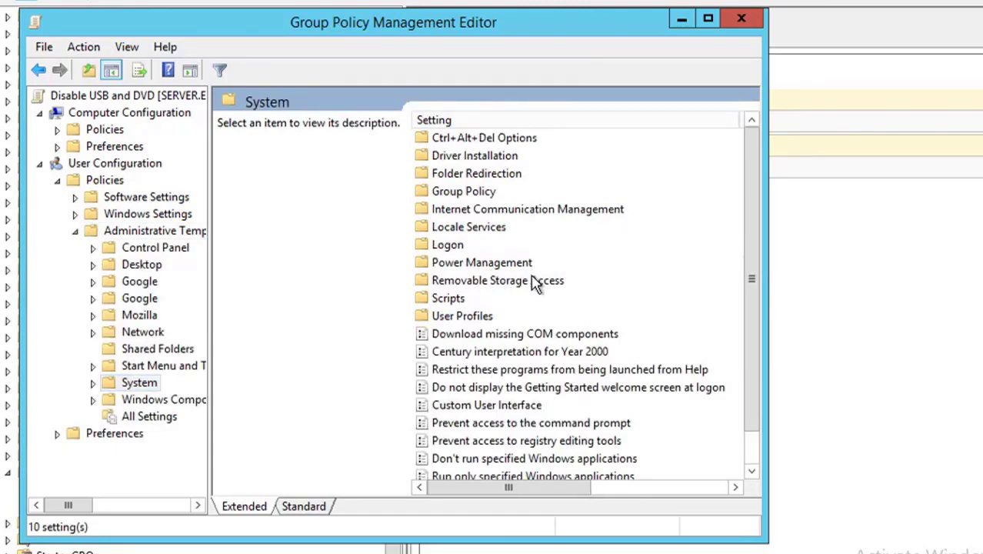
double_click(536, 283)
click(708, 17)
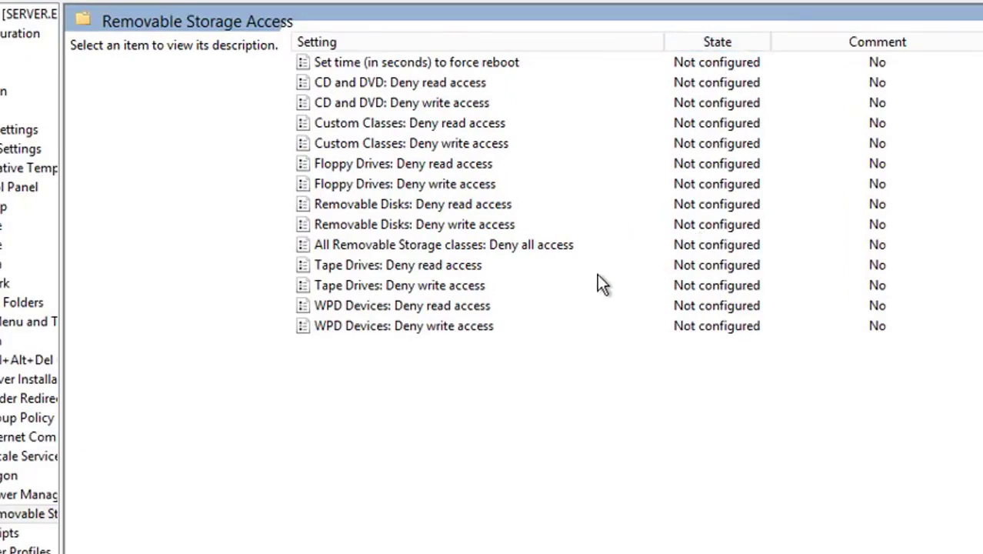
Set the policy "All Removable Storage classes: Deny all access" to Enabled and apply it
double_click(483, 244)
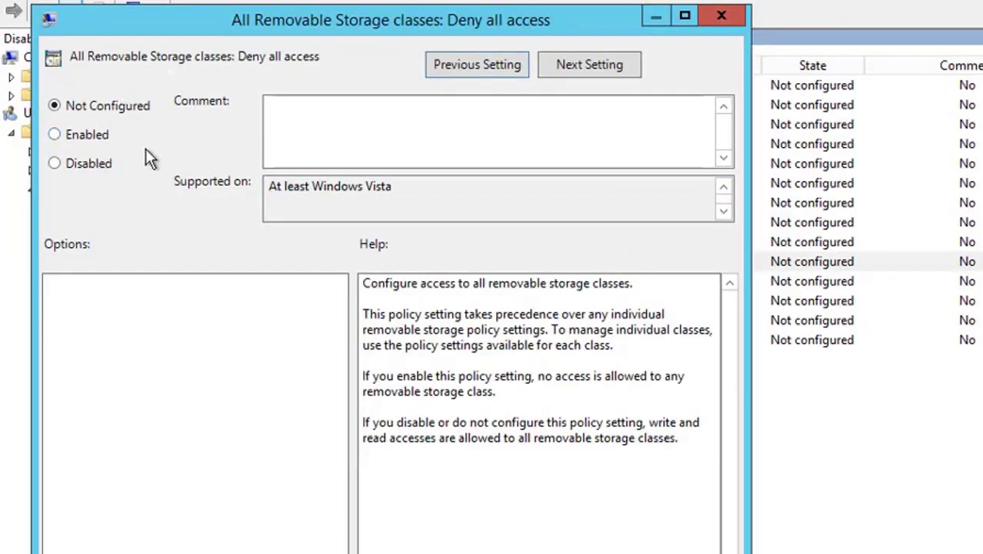
click(90, 137)
click(696, 553)
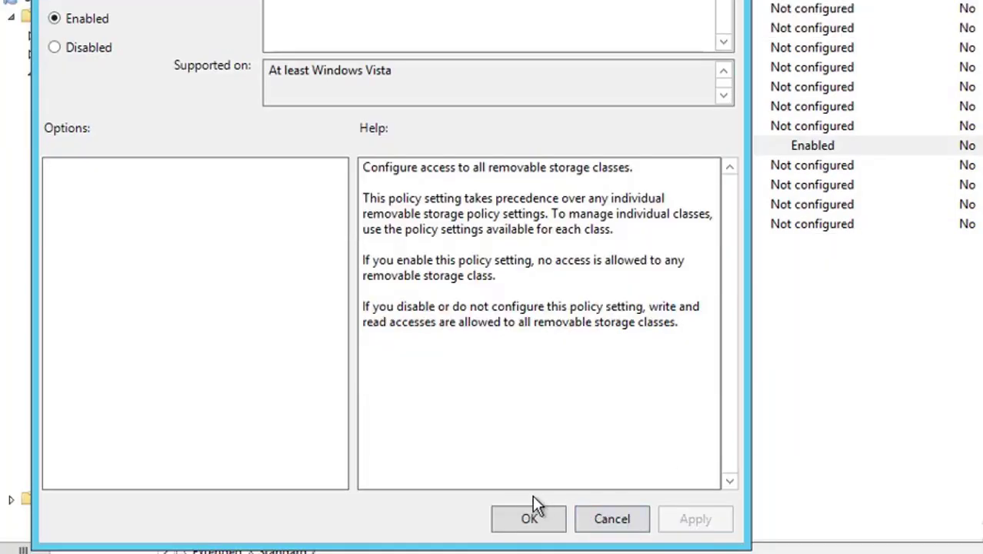
click(528, 520)
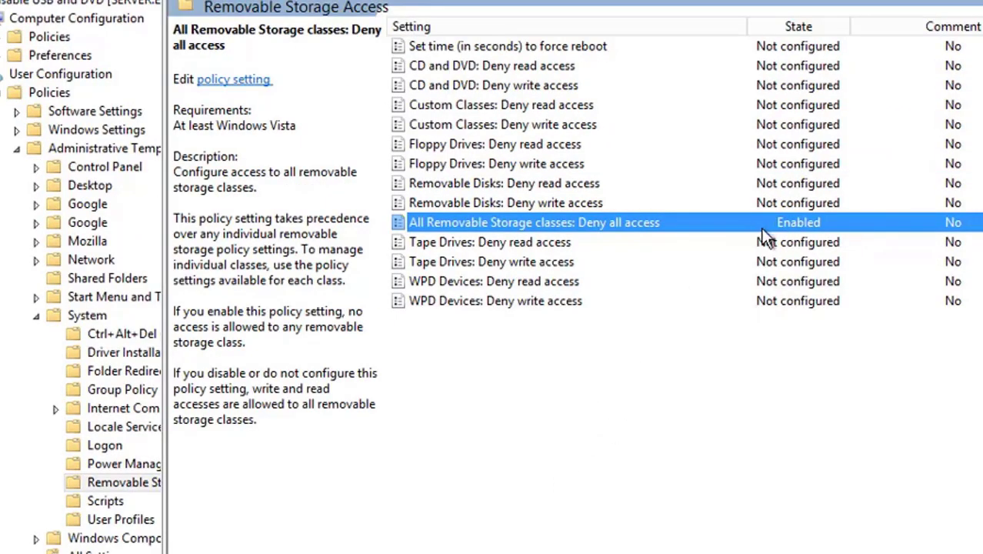
click(553, 66)
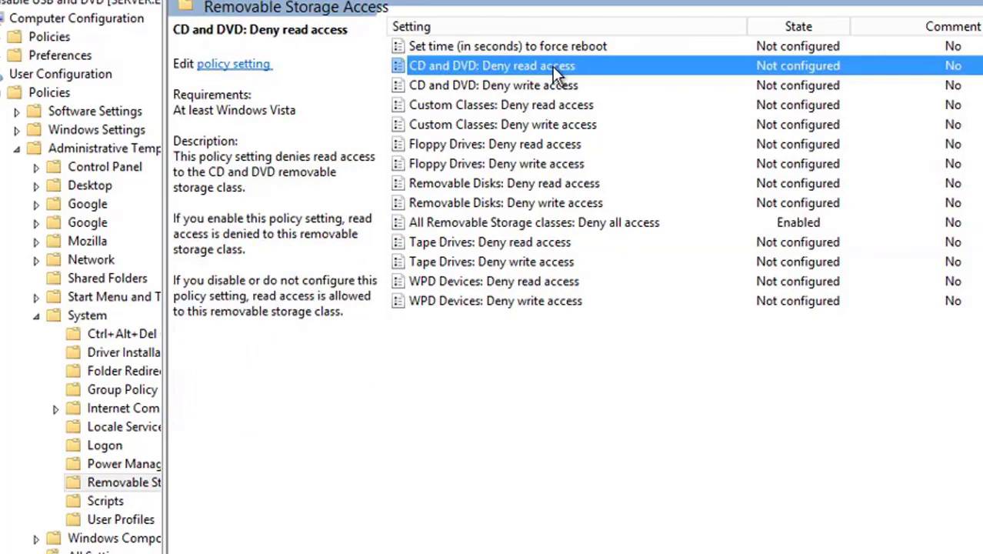
double_click(552, 66)
click(109, 126)
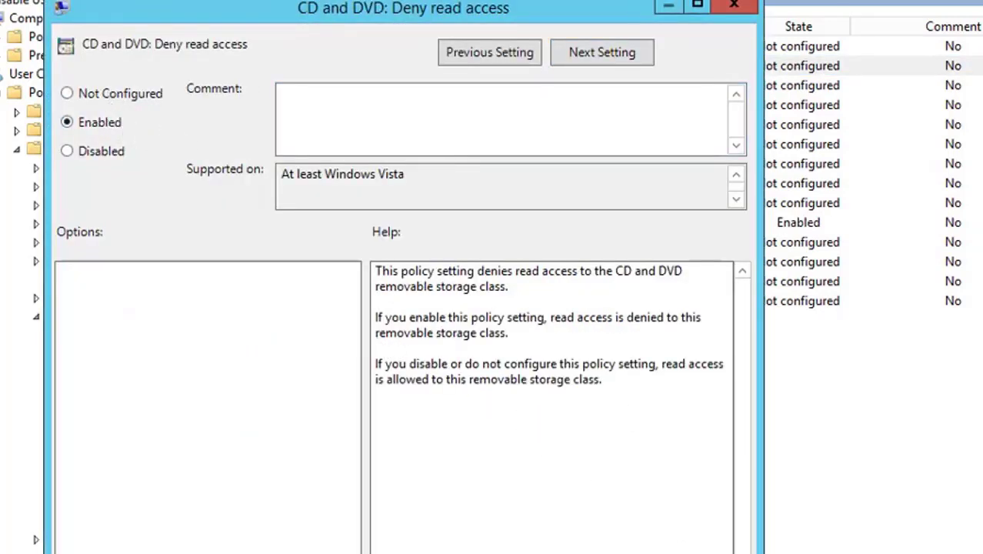
key(Escape)
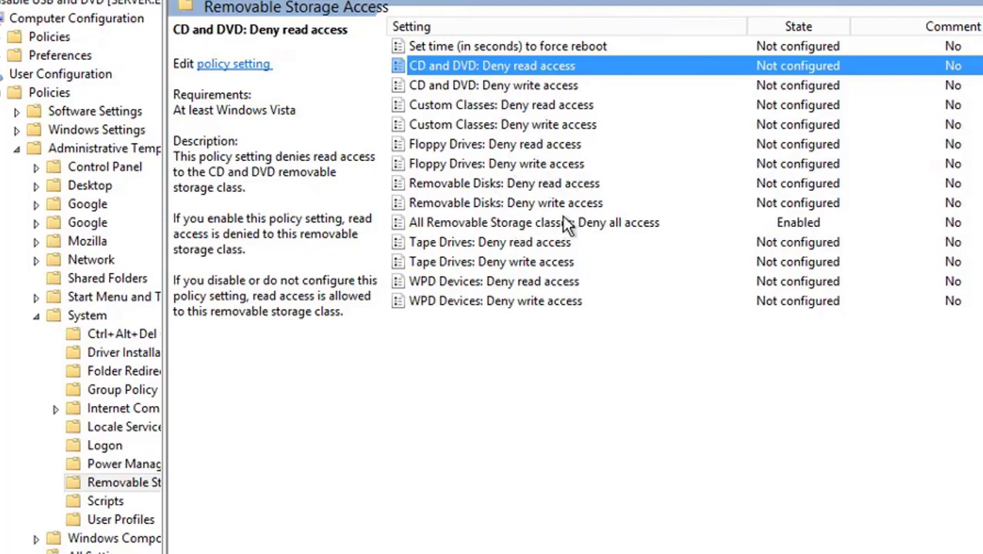
Set the policy "Removable Disks: Deny read access" to Enabled and close the policy editor
double_click(543, 185)
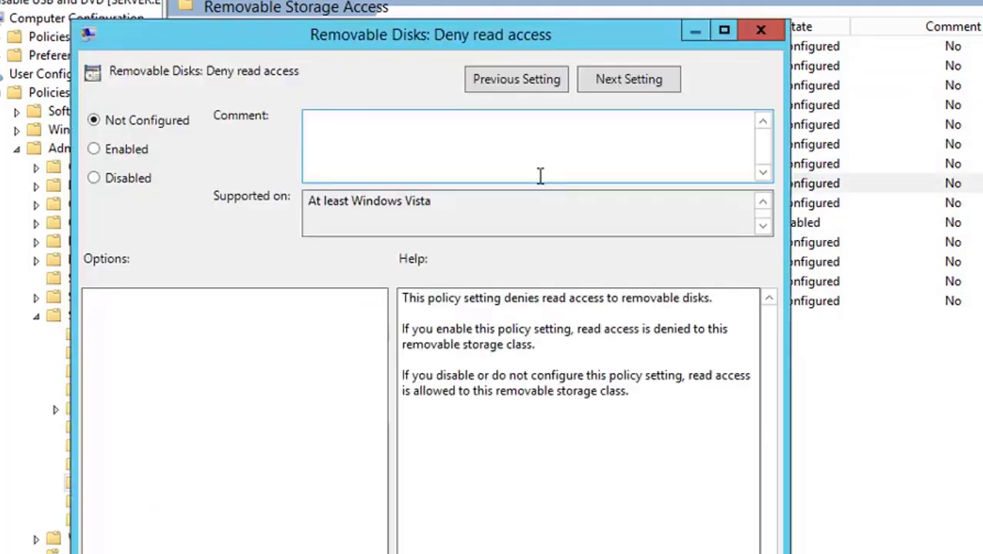
click(133, 151)
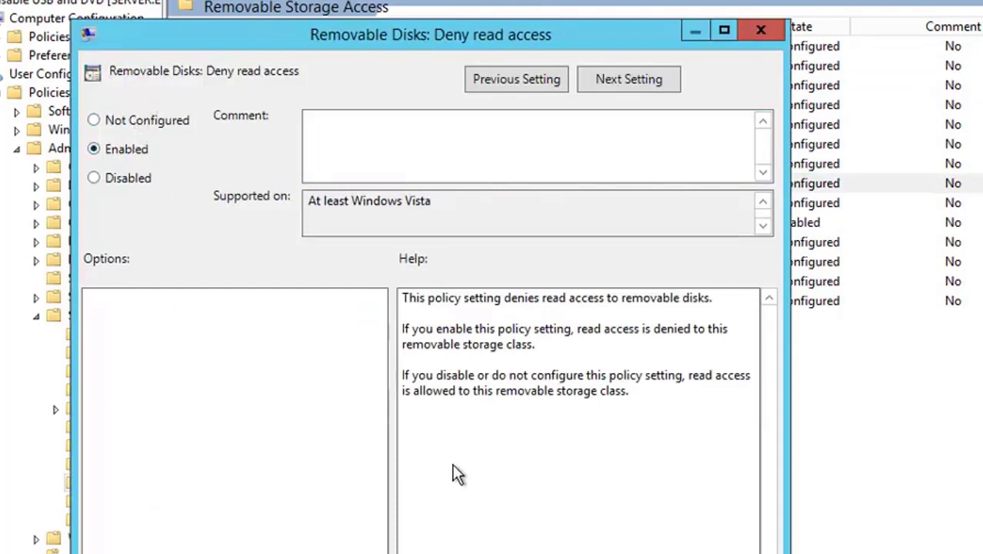
key(Return)
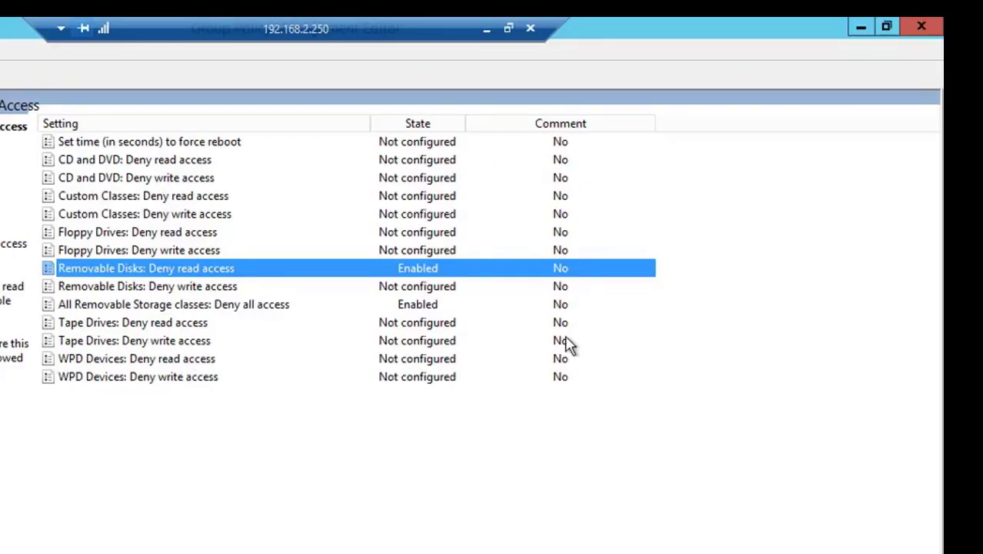
click(921, 27)
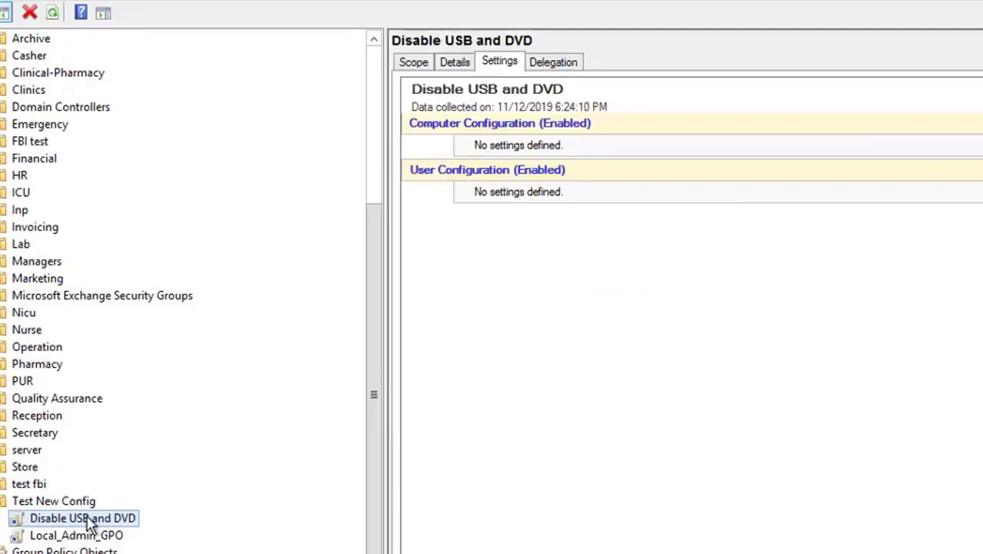
Refresh the "Disable USB and DVD" settings report and expand its Administrative Templates down to System/Removable Storage Access to check the configured policies
click(90, 523)
right_click(627, 311)
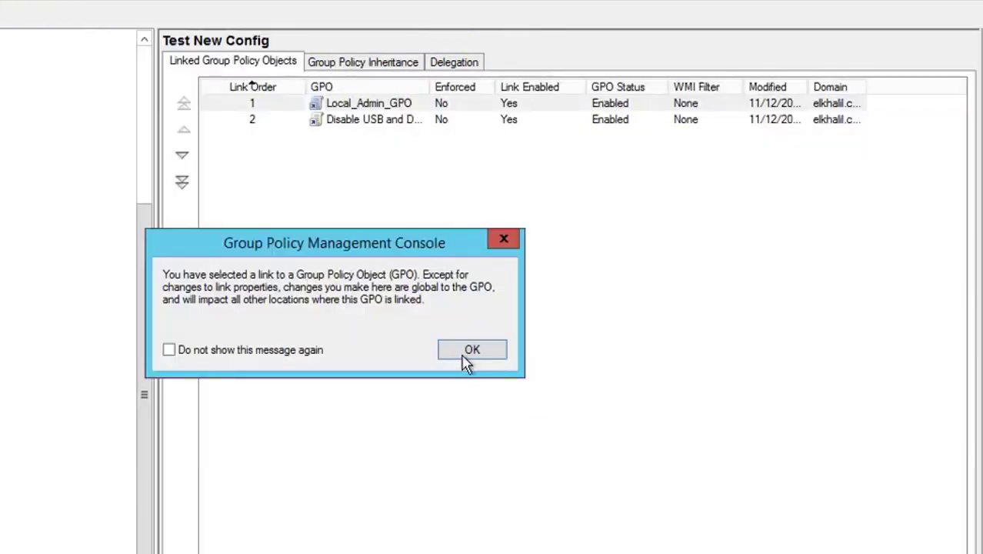
click(470, 351)
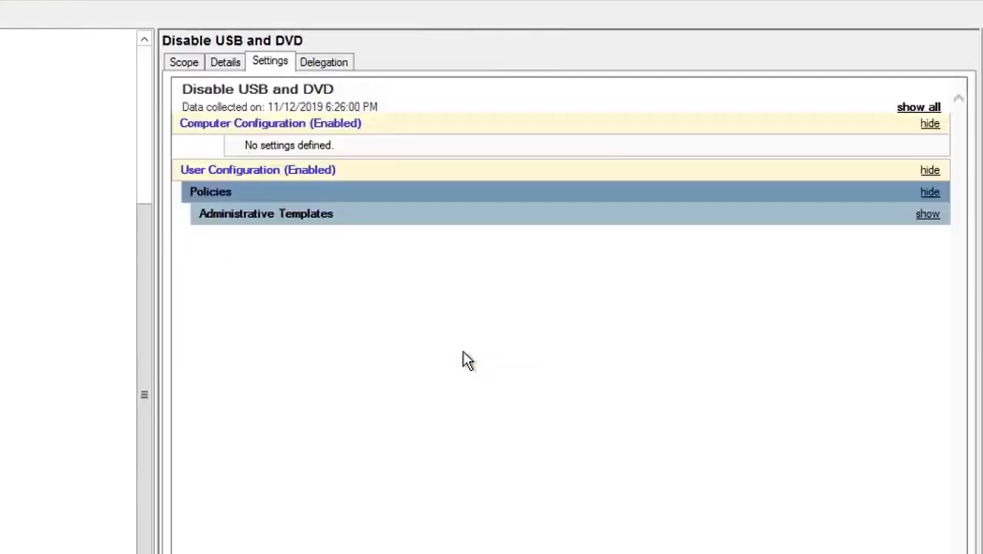
click(931, 215)
click(926, 259)
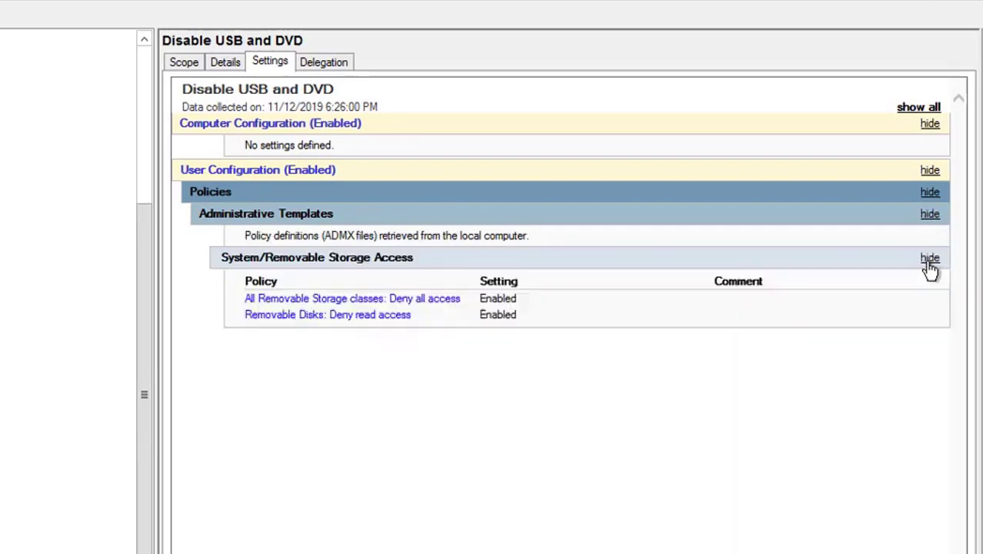